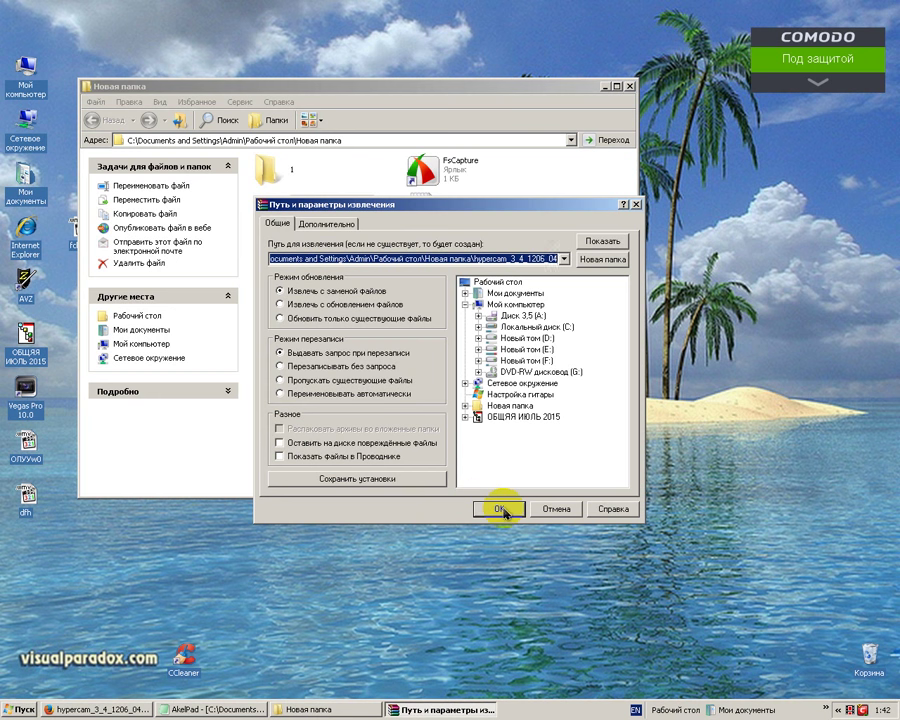
Extract the hypercam_3_4_1206_04 archive into its own folder and open the inner folder of the same name.
click(500, 509)
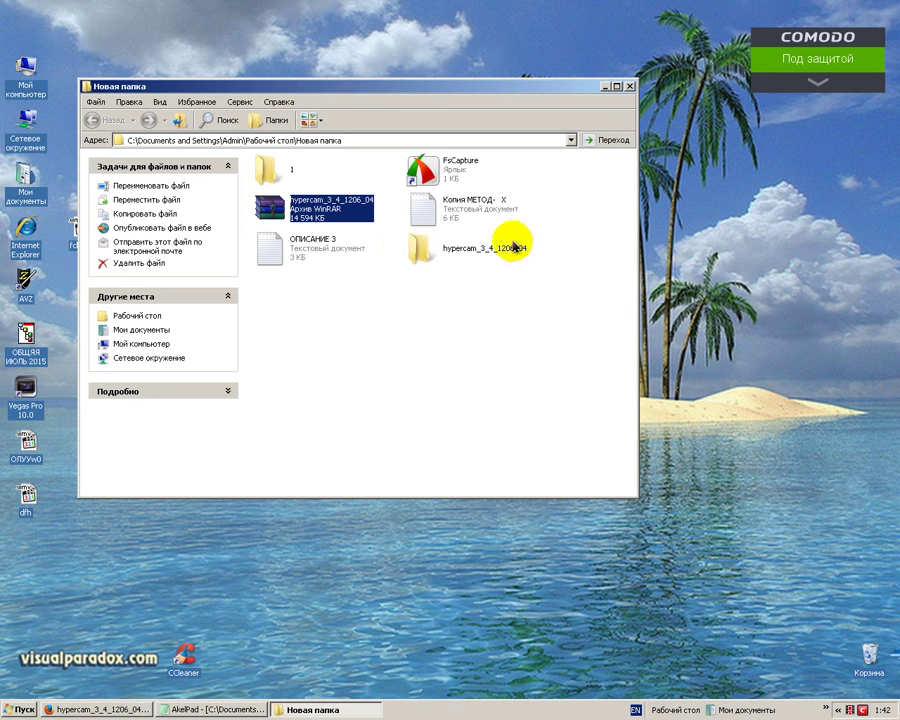
double_click(435, 258)
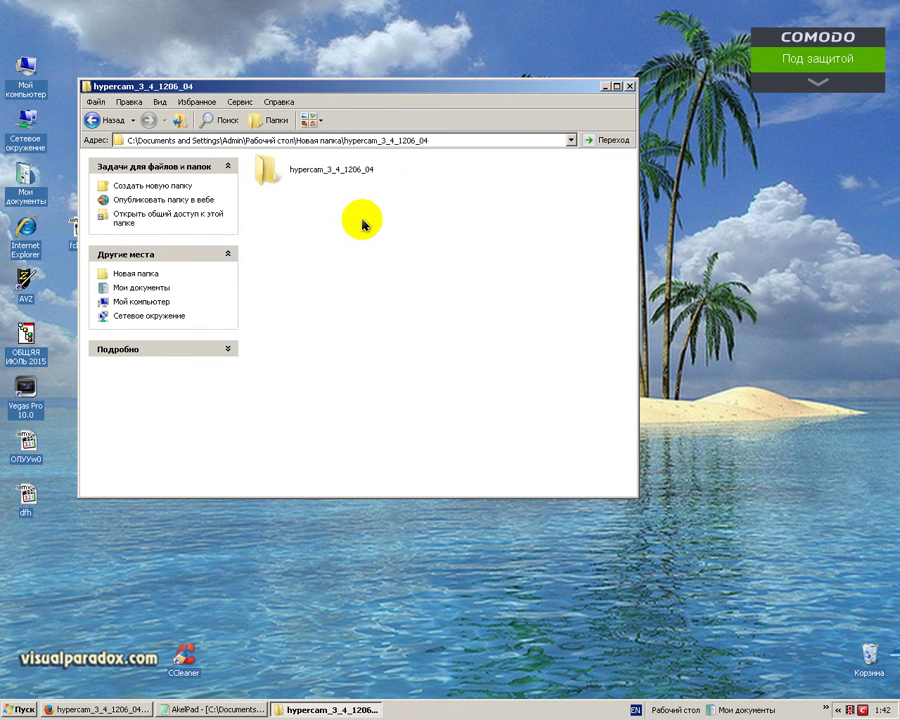
double_click(325, 172)
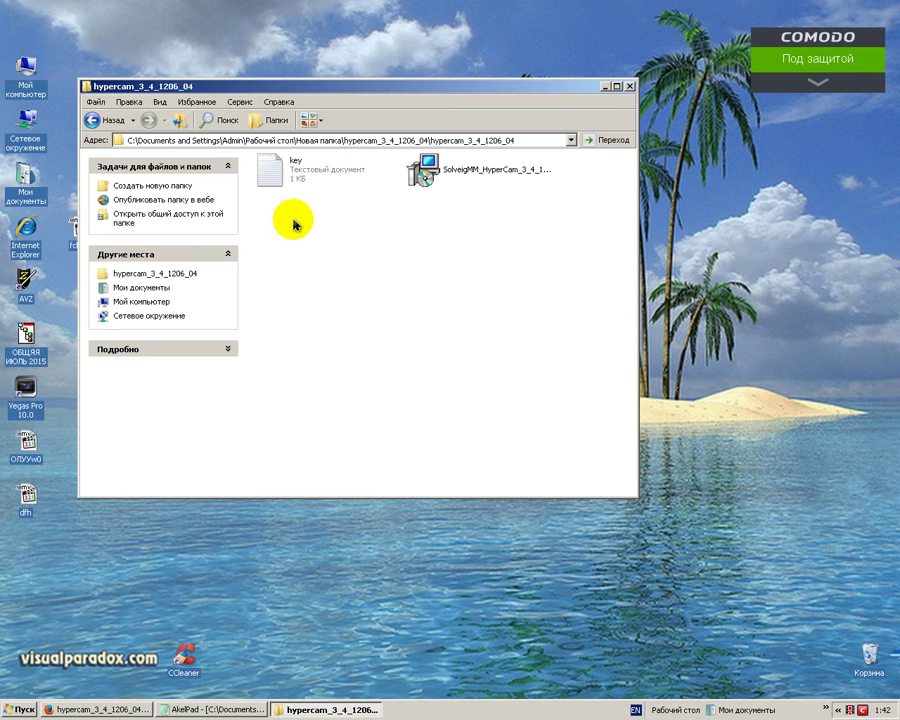
Open the key text file in the extracted folder and select the whole licence key line.
click(268, 175)
double_click(268, 175)
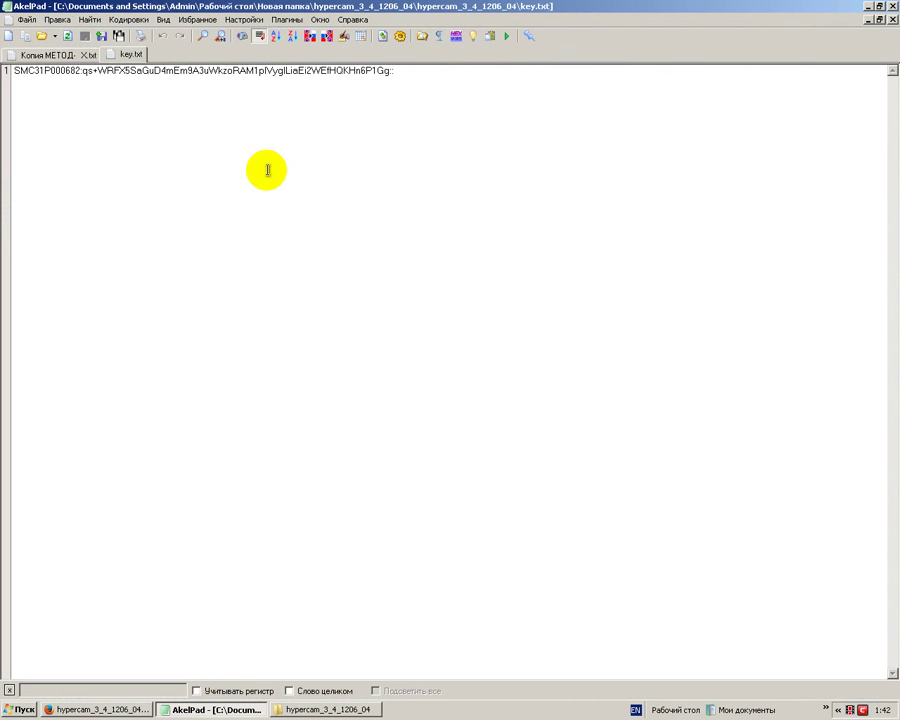
drag(384, 71, 6, 70)
click(402, 73)
drag(402, 73, 8, 72)
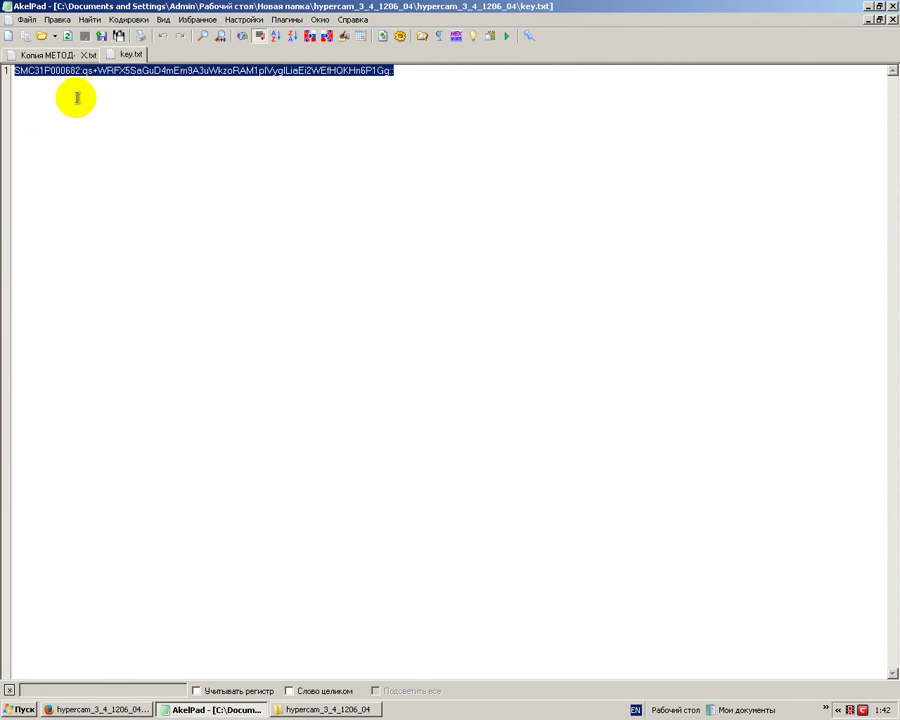
Close the text editor, saving the modified document, and return to the extracted folder.
click(893, 6)
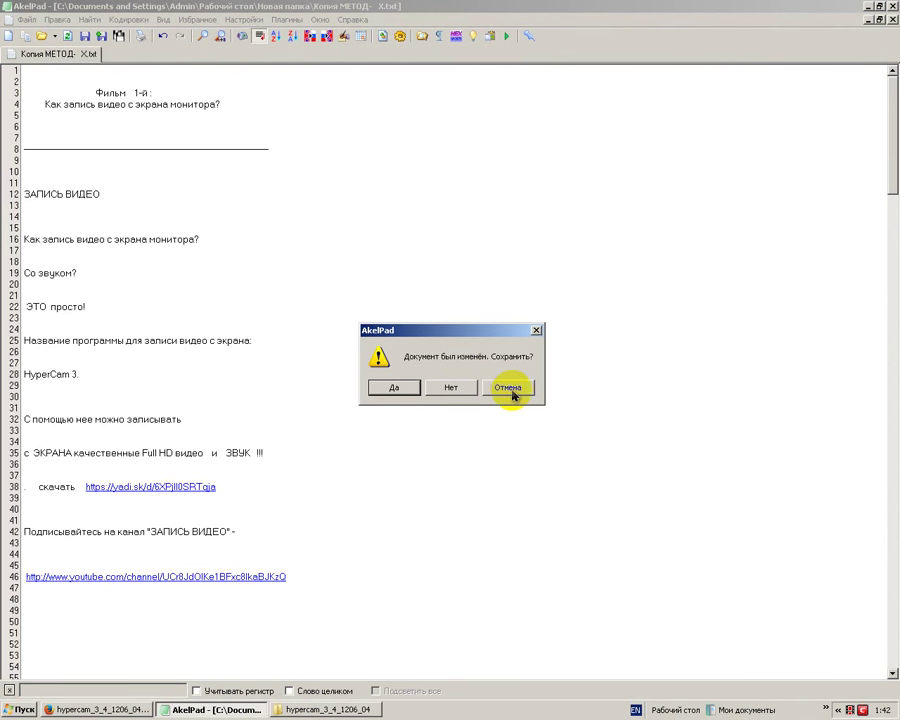
click(394, 387)
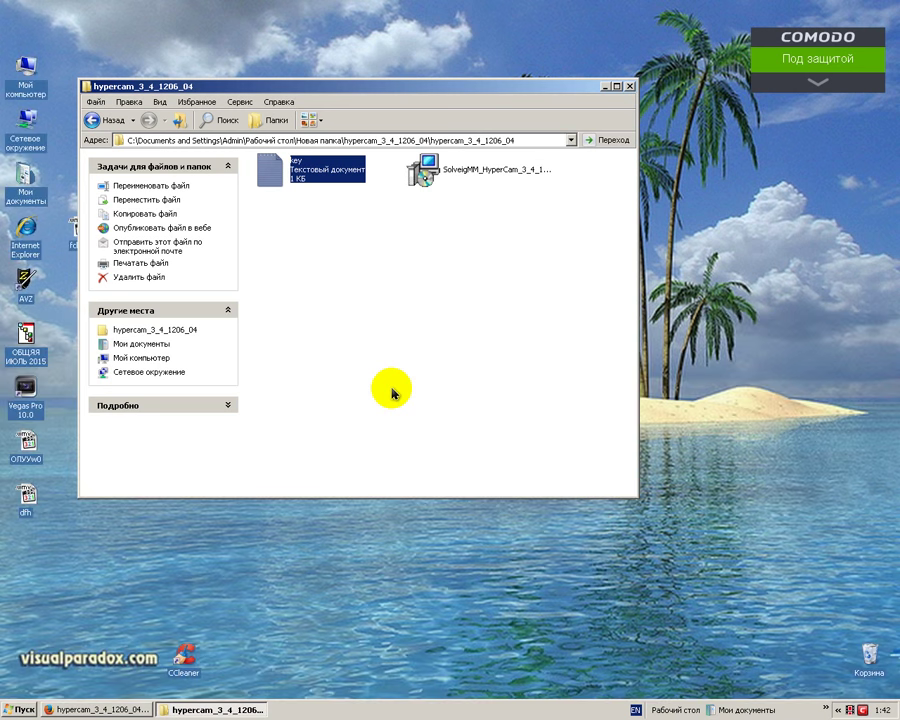
click(384, 305)
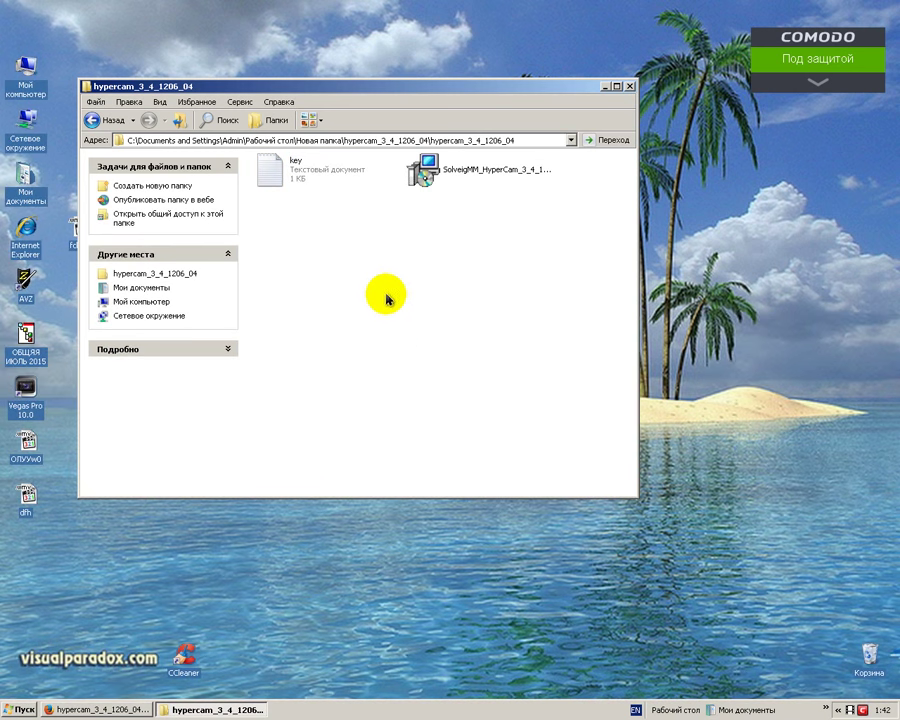
Launch the SolveigMM HyperCam installer, minimize the folder window, and continue with Russian as the setup language.
click(434, 176)
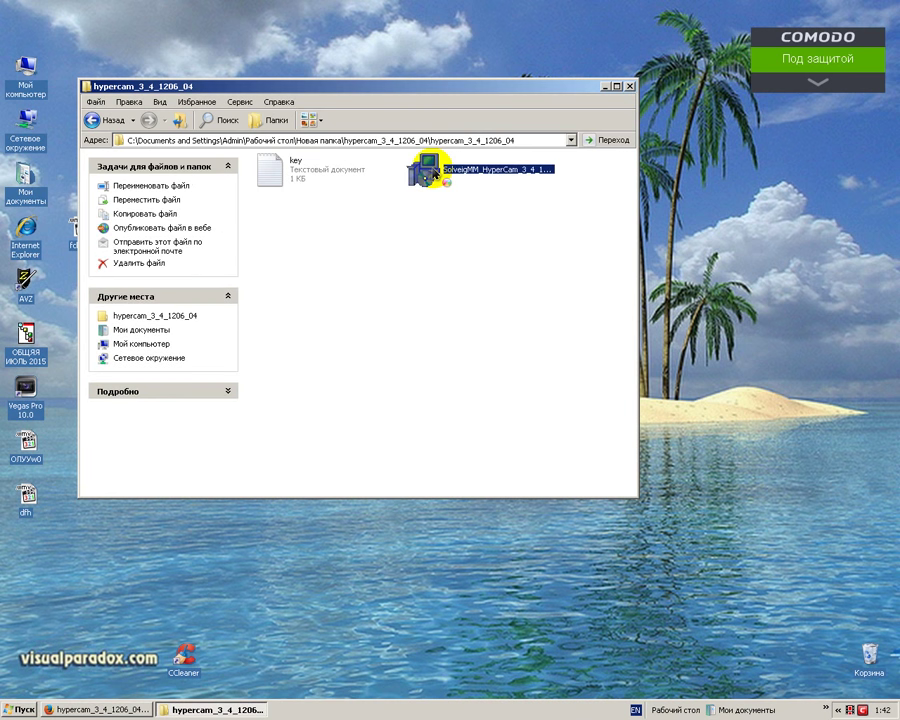
double_click(434, 176)
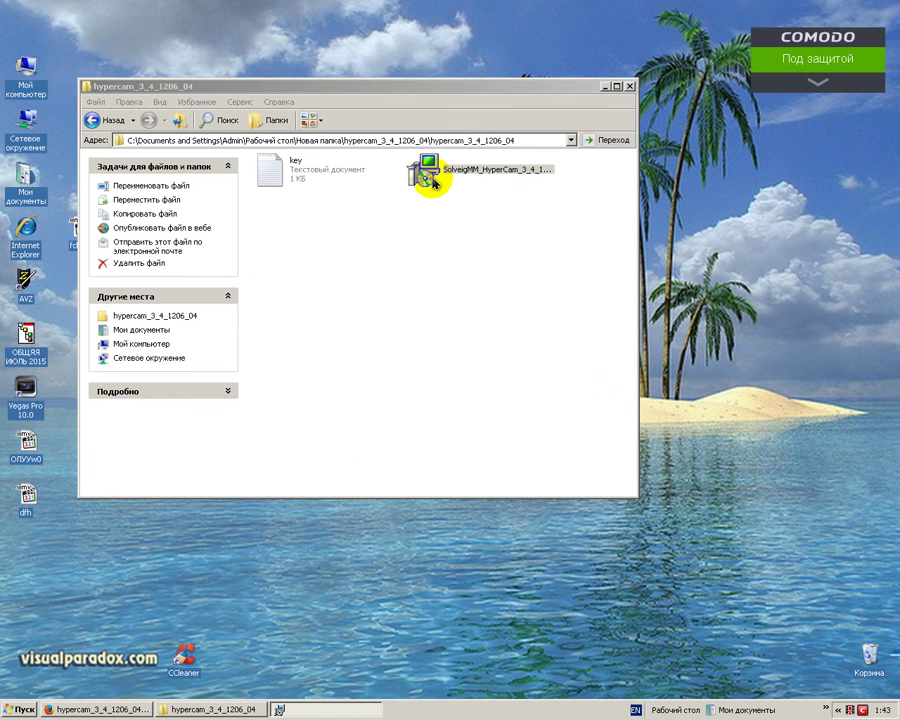
click(604, 87)
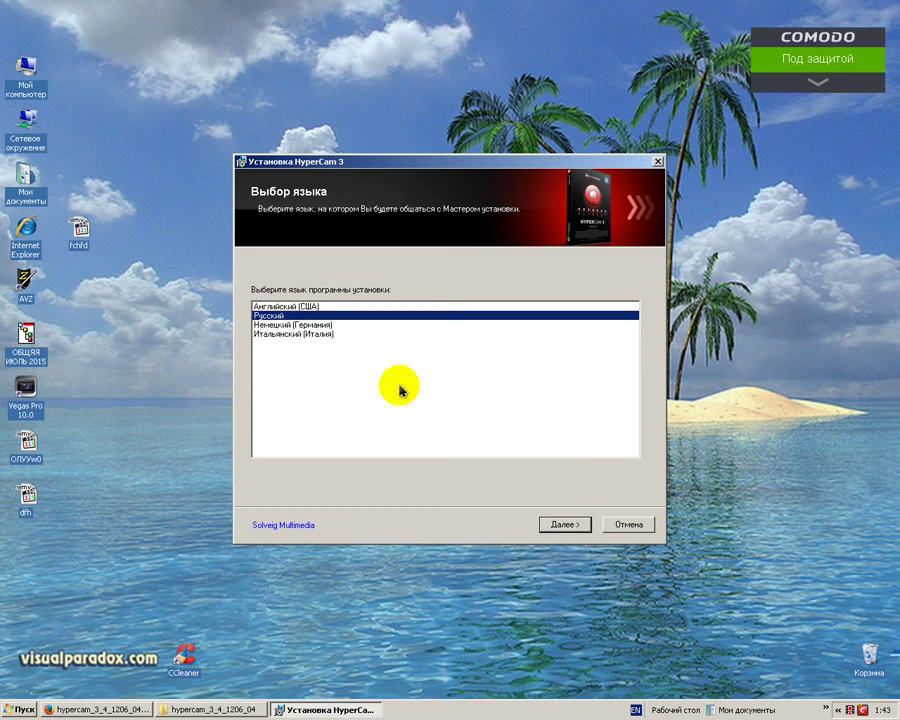
click(566, 525)
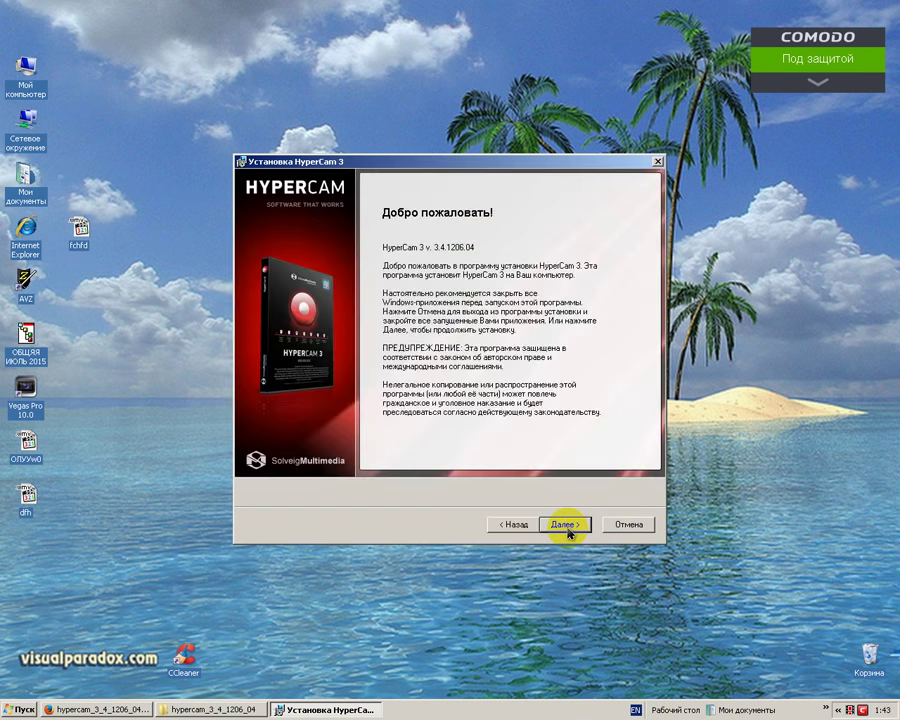
click(325, 235)
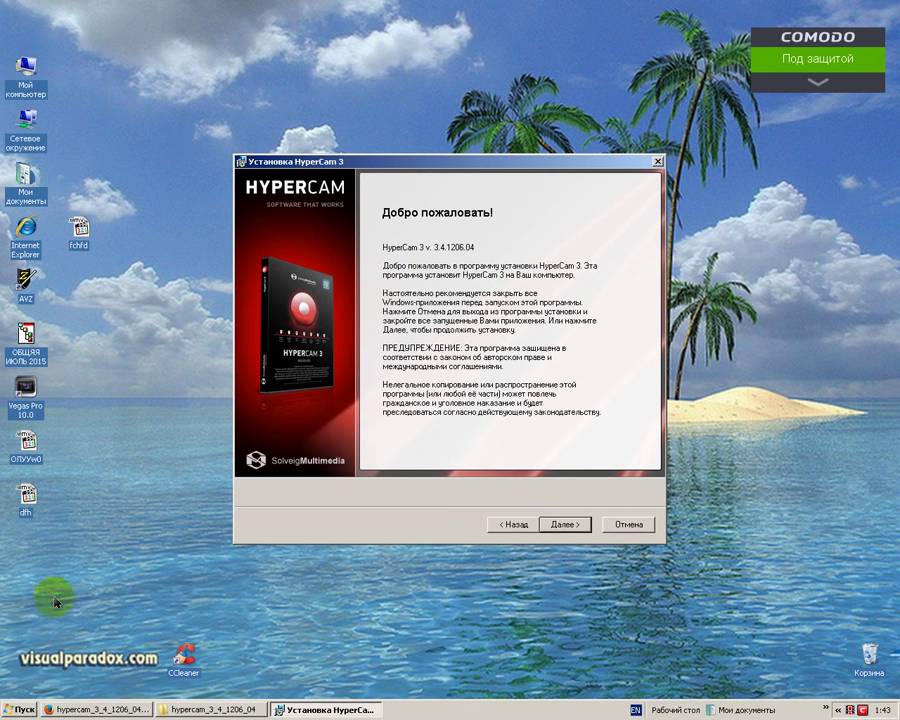
Close the browser with all its tabs and the hypercam_3_4_1206_04 folder window before continuing the installation.
click(77, 710)
right_click(78, 711)
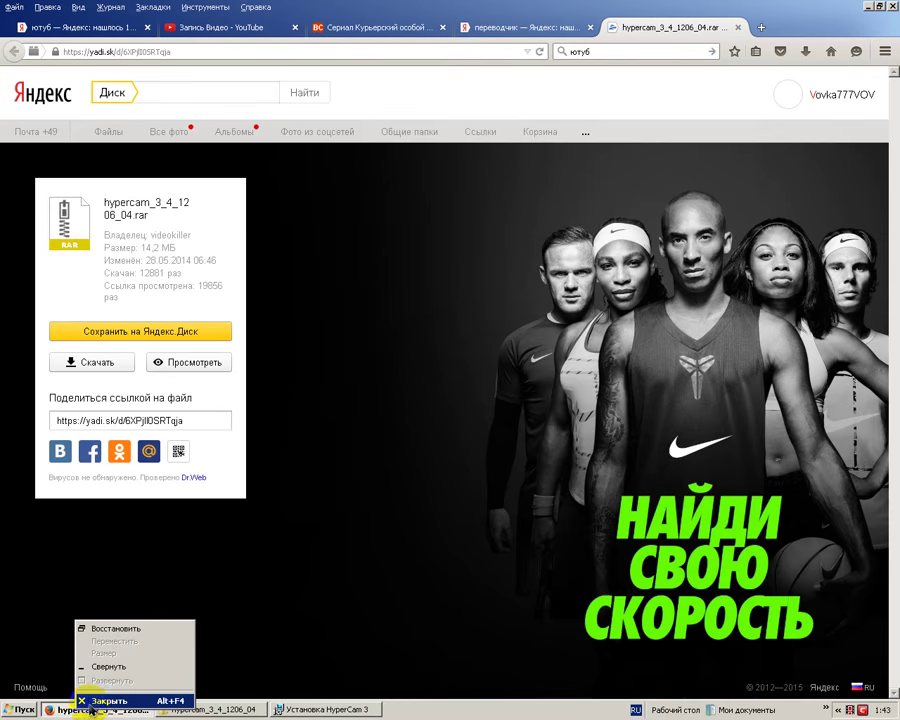
click(103, 701)
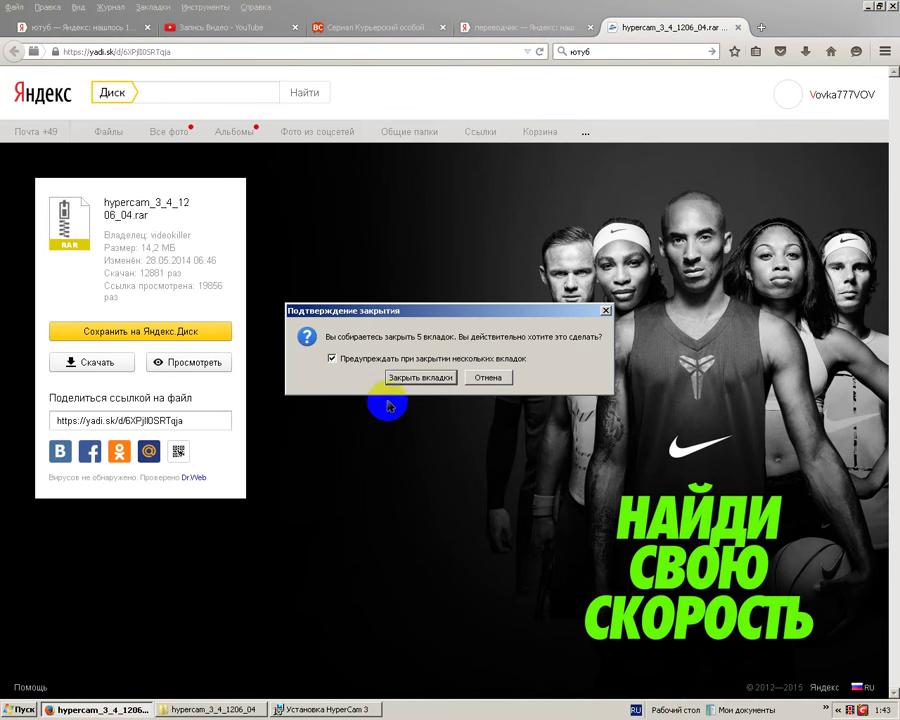
click(412, 378)
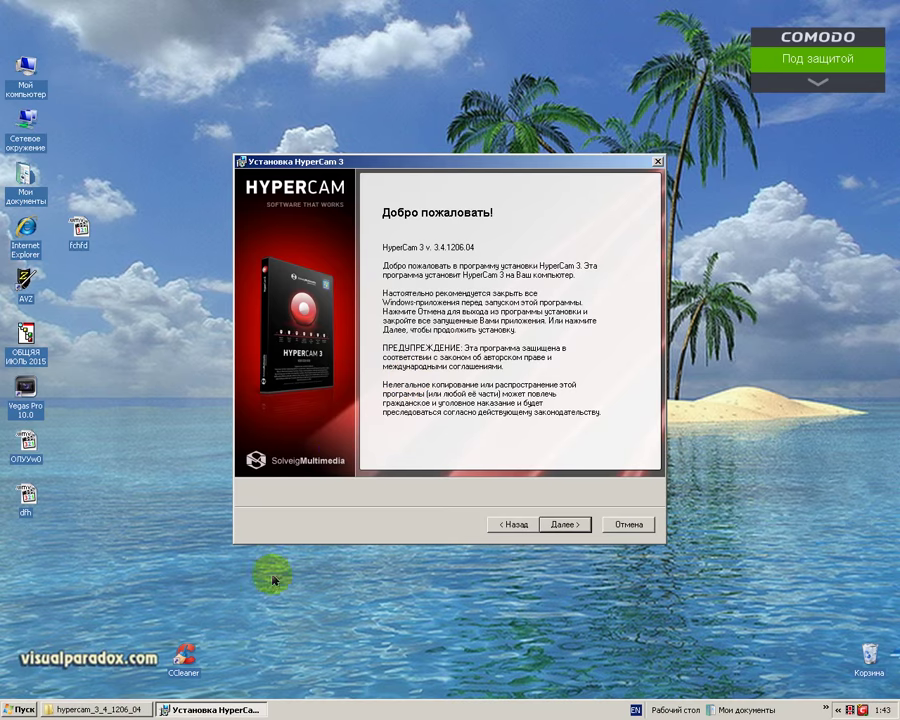
click(93, 710)
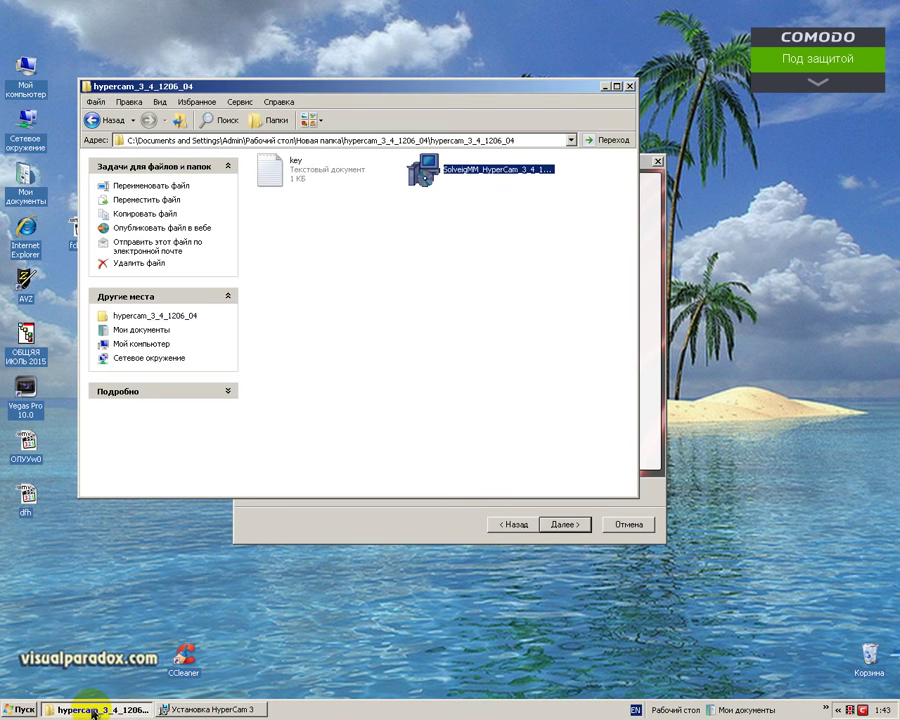
click(93, 710)
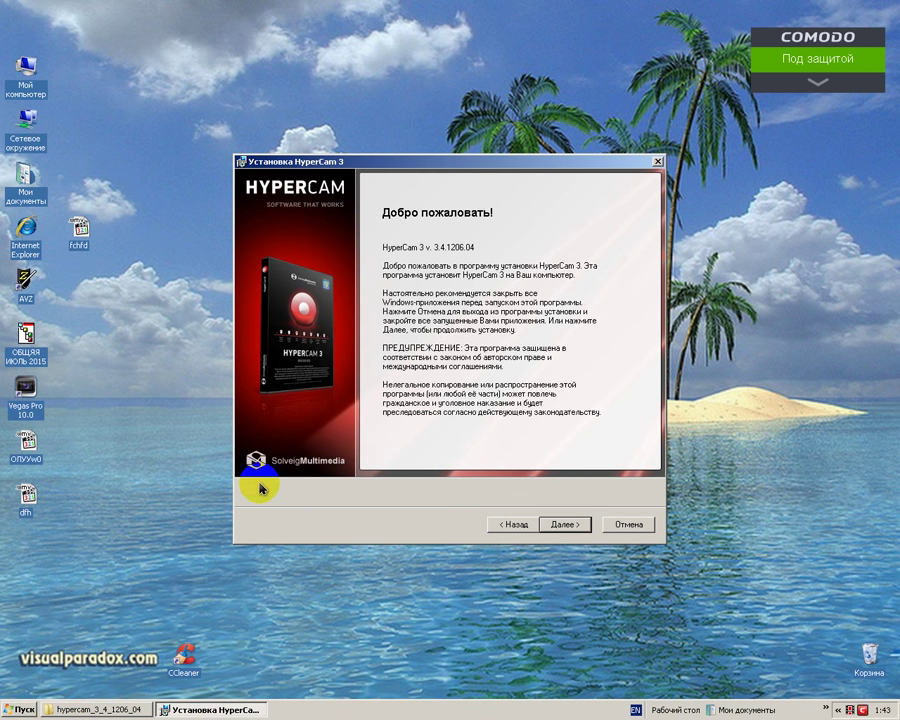
right_click(66, 710)
click(68, 697)
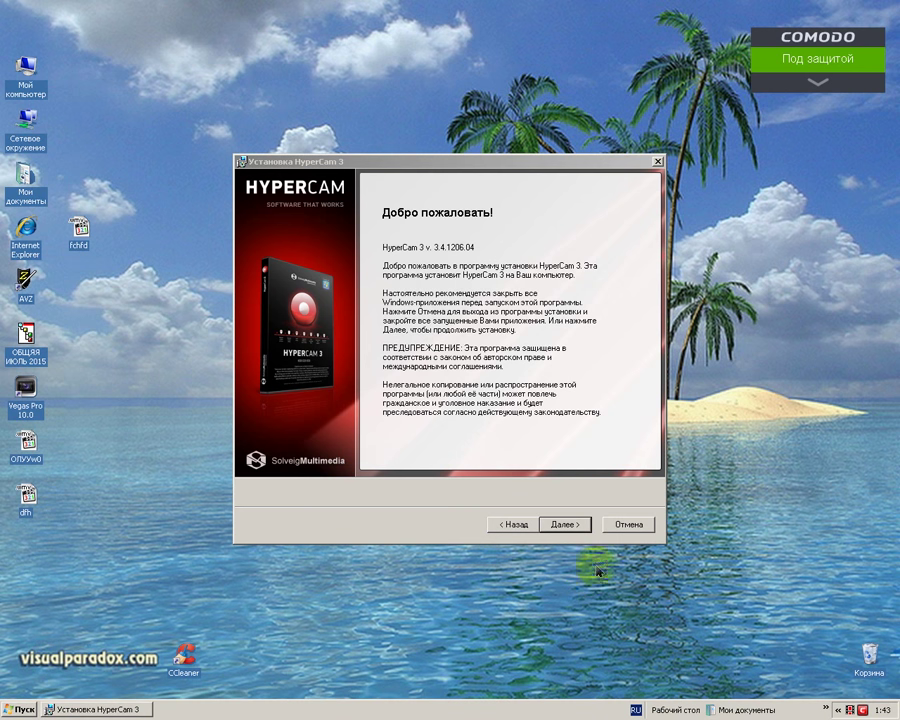
Accept the HyperCam 3 licence agreement and keep C:\Program Files\HyperCam 3 as the installation folder.
click(564, 525)
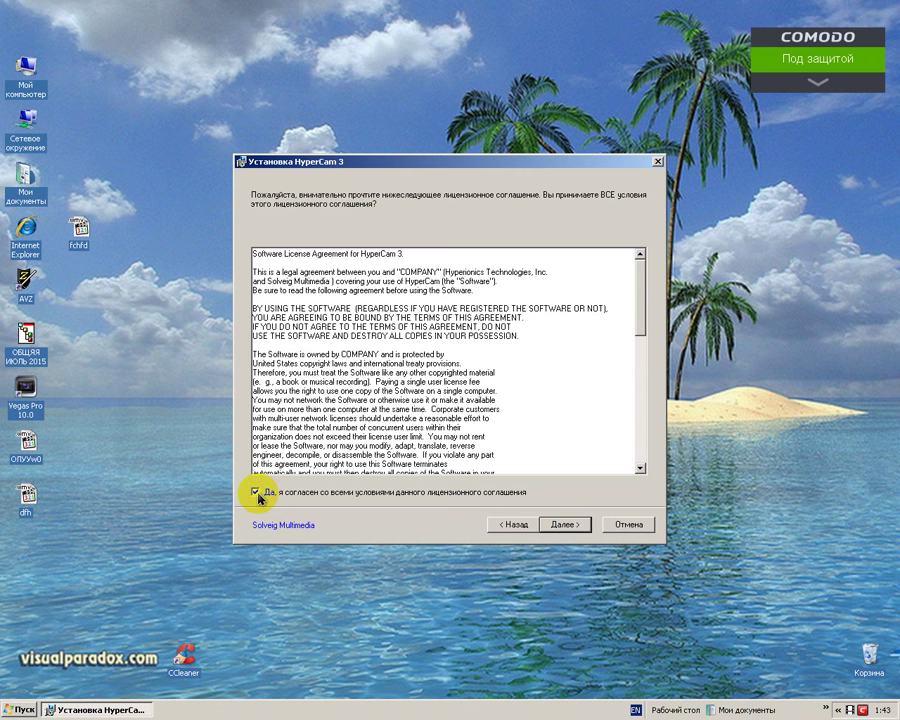
click(564, 525)
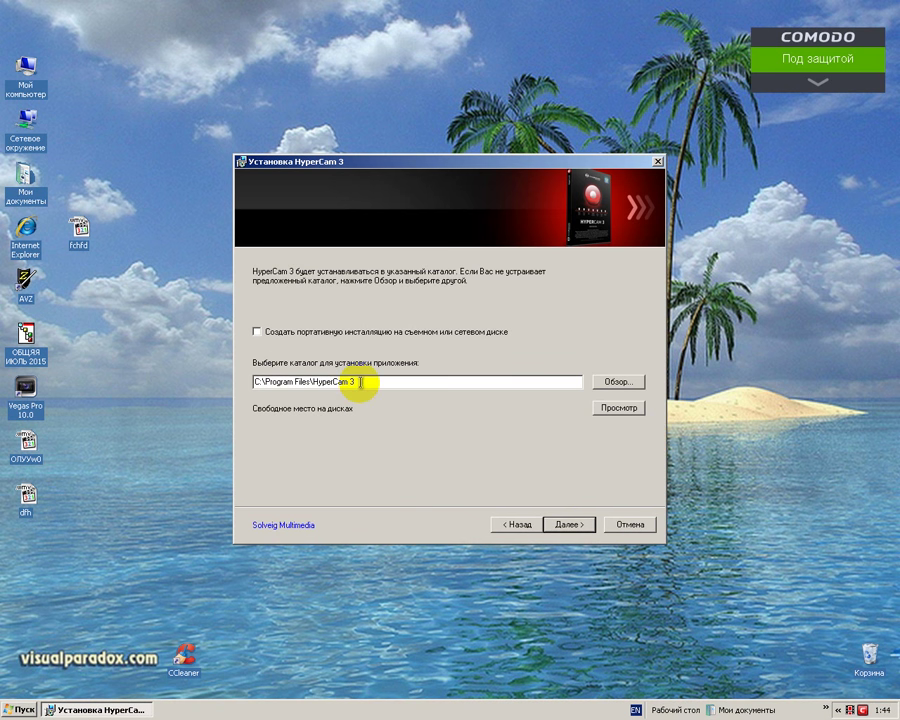
drag(362, 381, 257, 382)
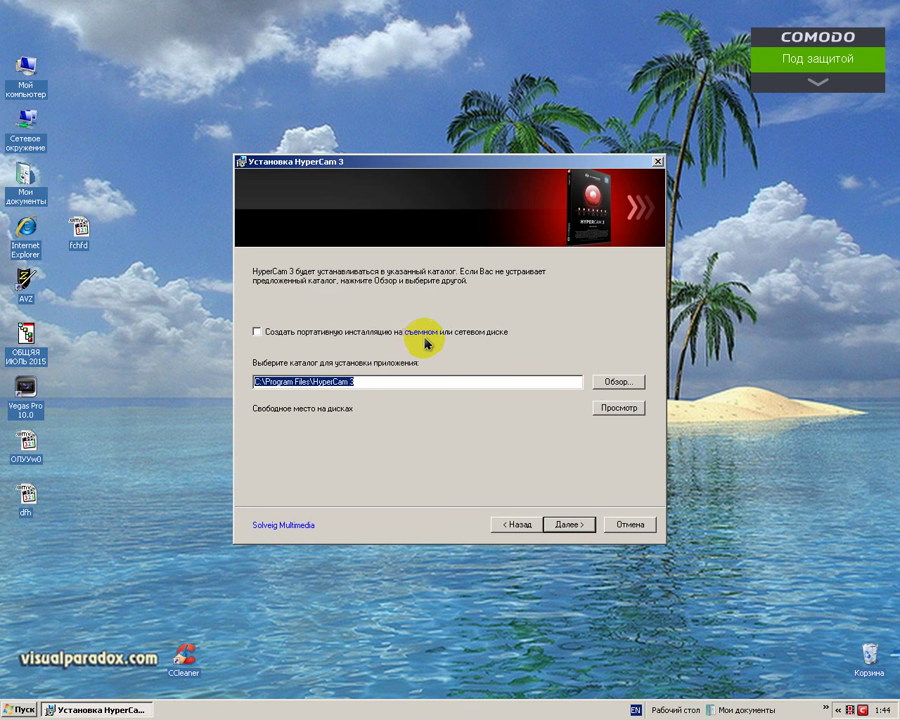
click(100, 321)
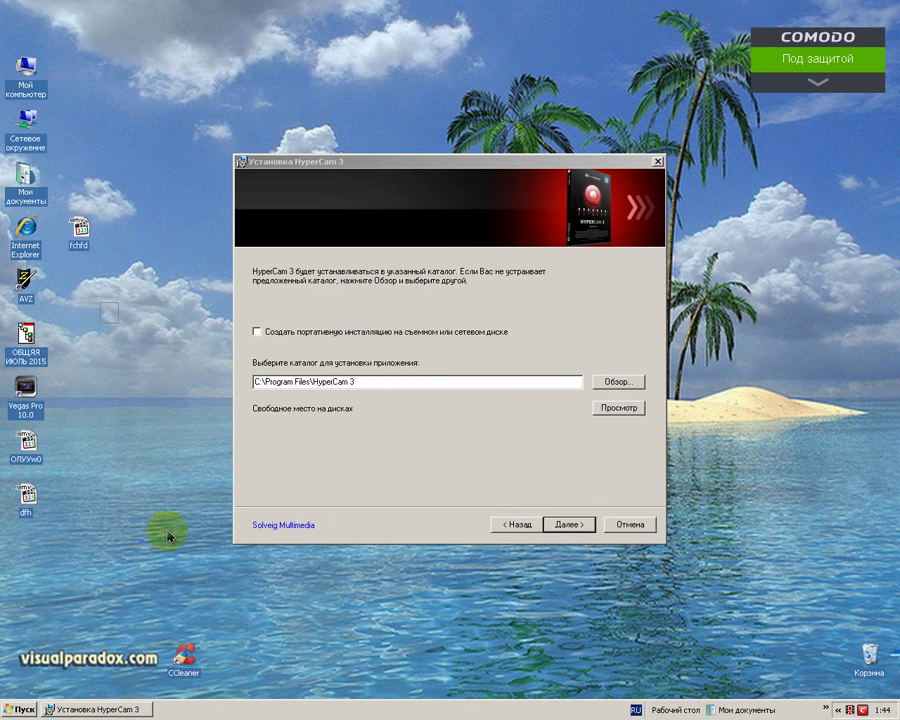
click(565, 527)
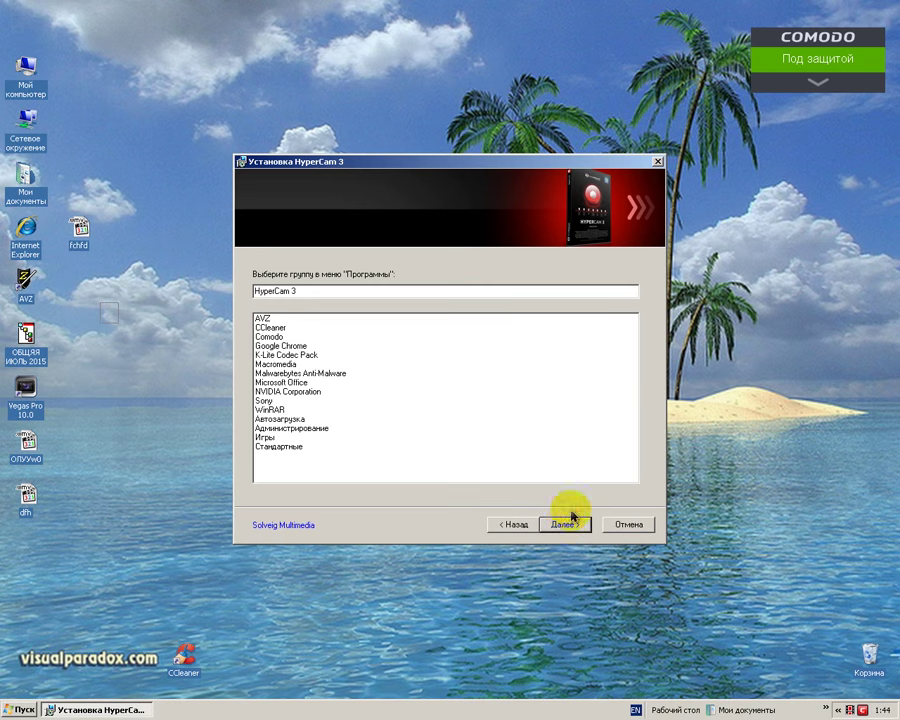
Install with the HyperCam 3 program group and finish setup with launching and automatic update checks enabled.
click(563, 526)
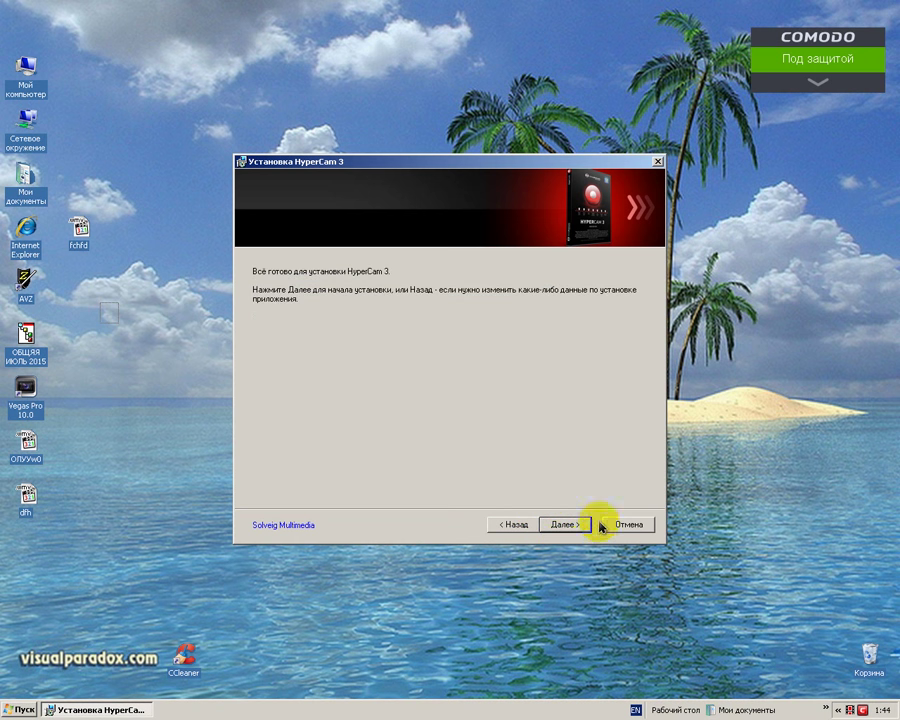
click(563, 525)
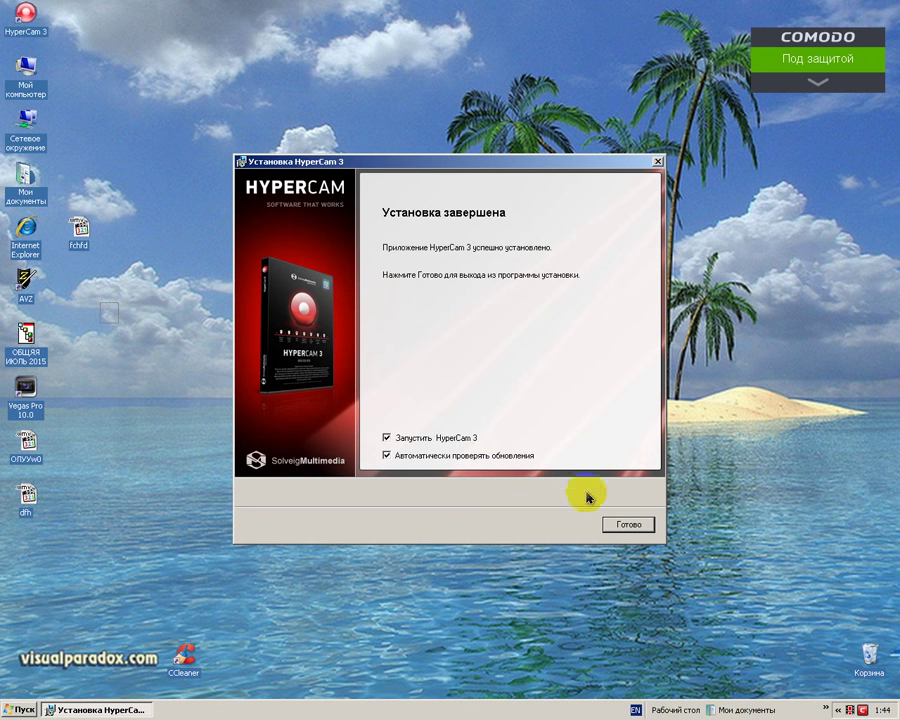
click(631, 527)
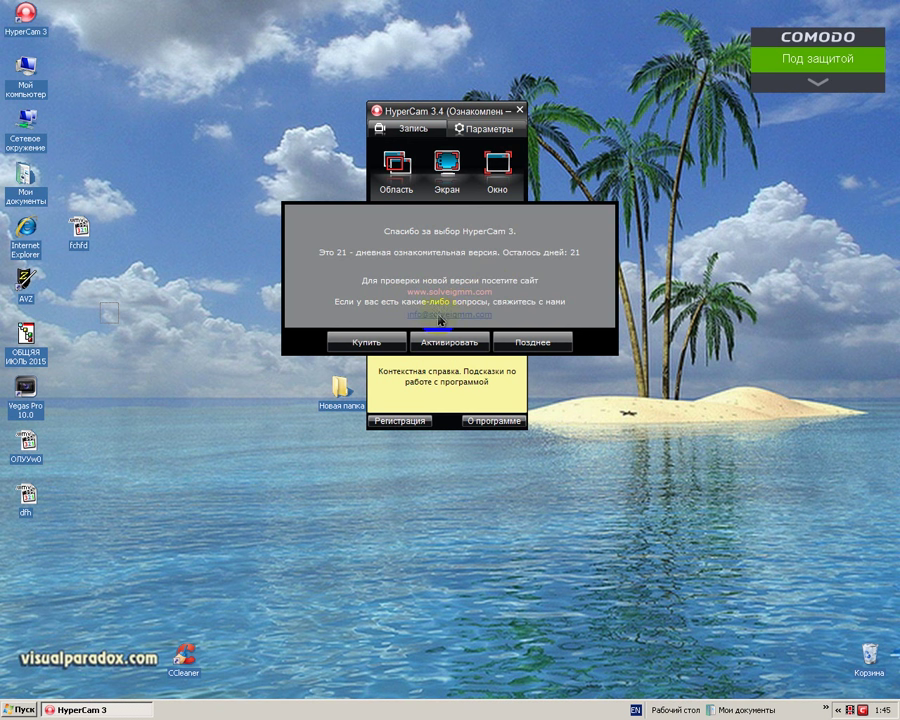
View the HyperCam 3 licence window, close it without entering a licence, and postpone the activation.
click(376, 348)
click(428, 345)
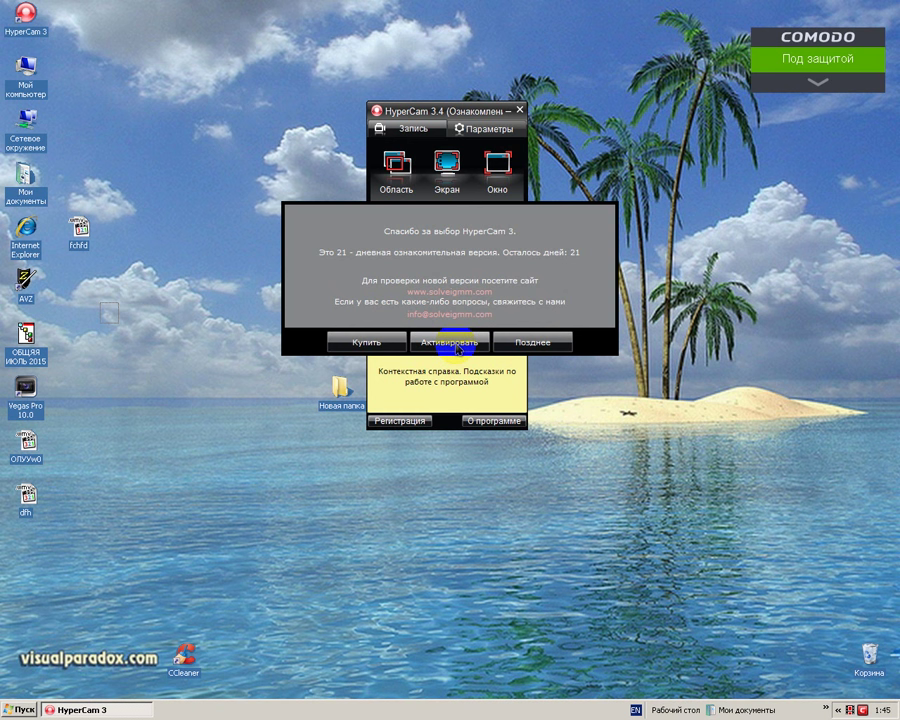
click(457, 345)
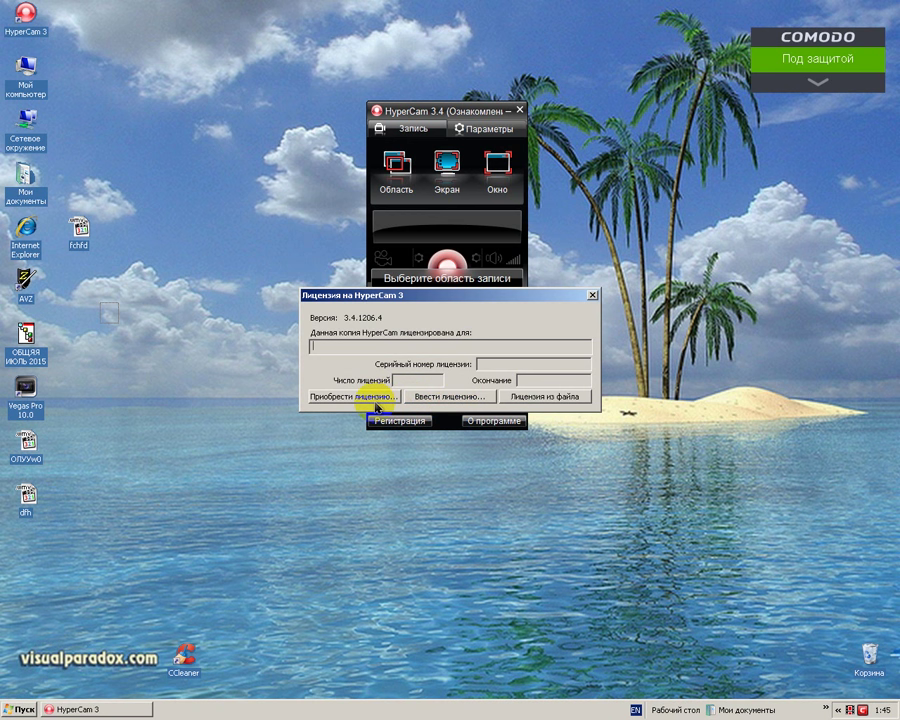
click(594, 297)
click(532, 343)
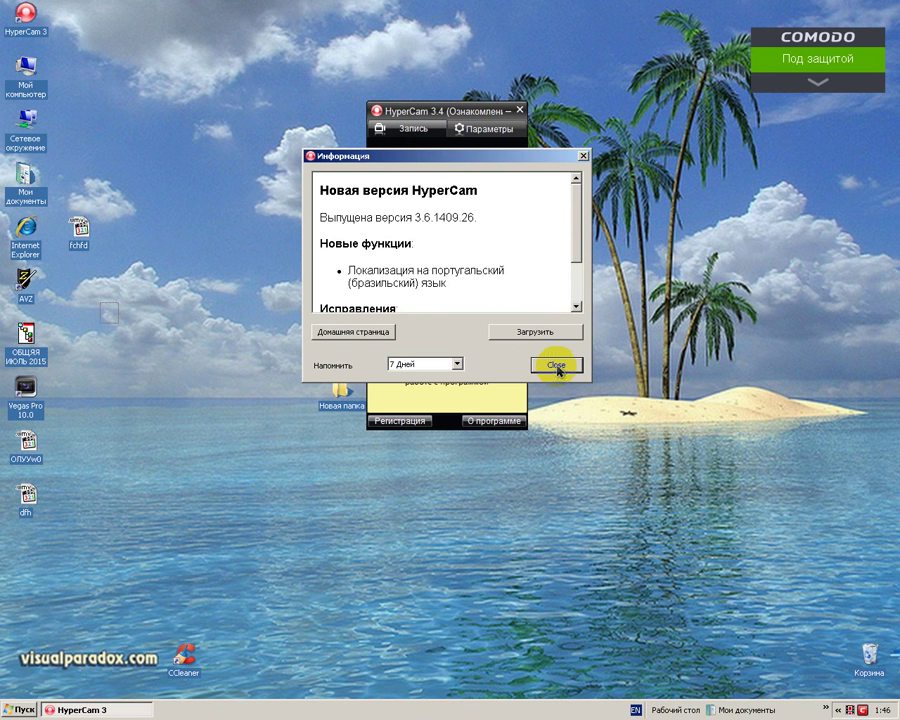
Set the new-version reminder to 3 days and close the update information window.
click(457, 364)
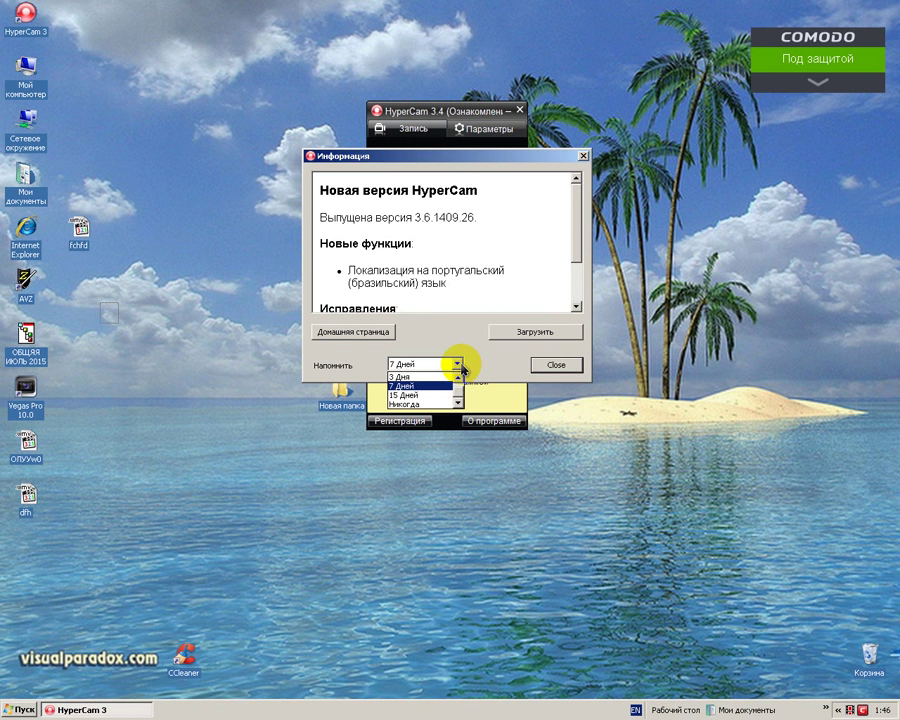
click(410, 377)
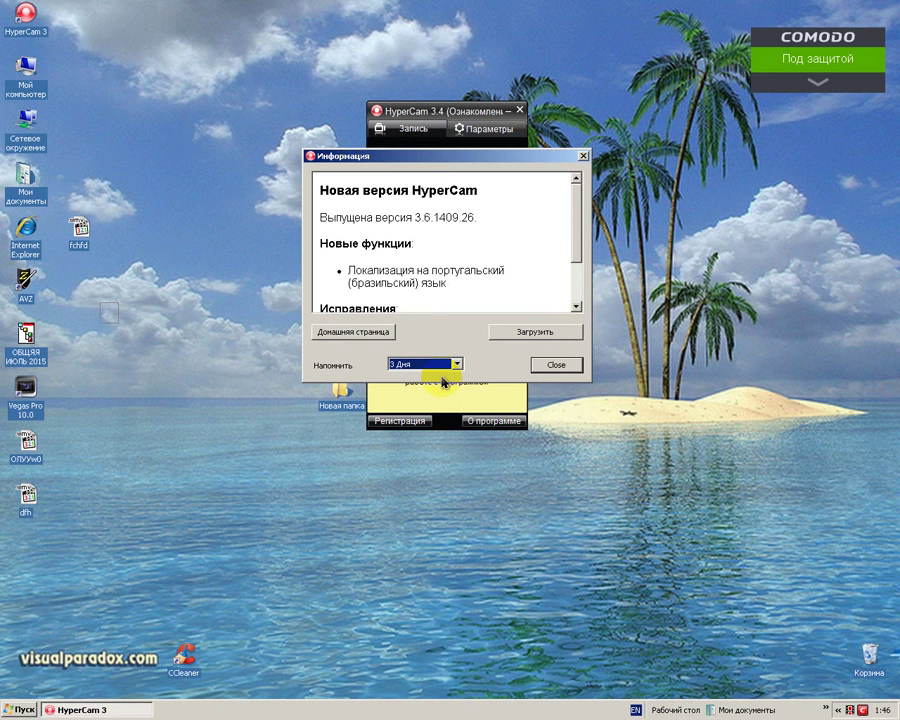
click(557, 365)
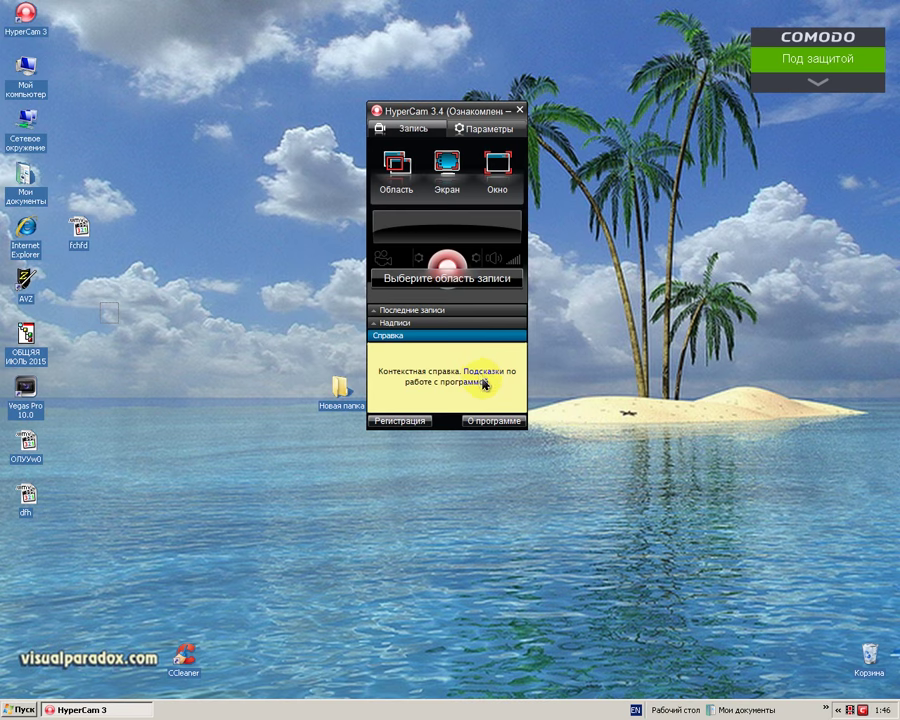
Select a rectangular screen area for recording, about 688 by 628 pixels, starting near X 342, Y 97.
click(397, 324)
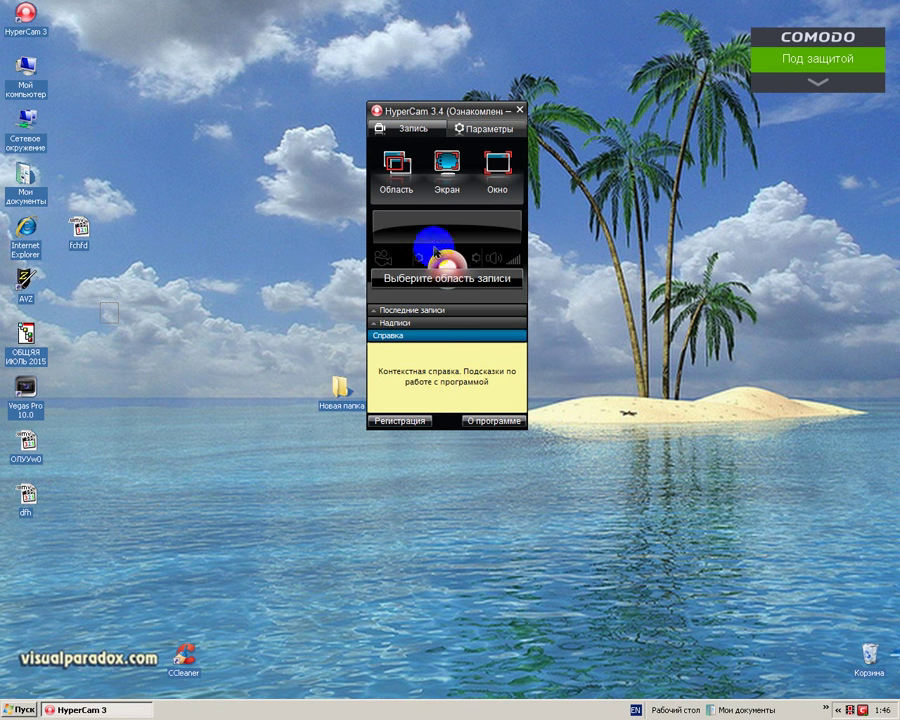
click(400, 171)
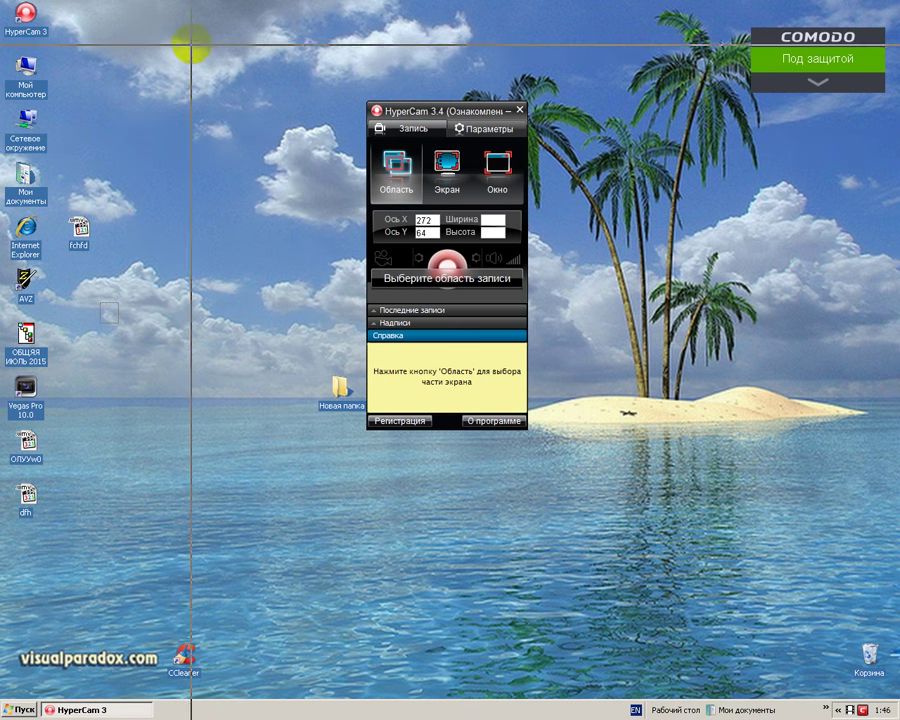
drag(240, 67, 724, 509)
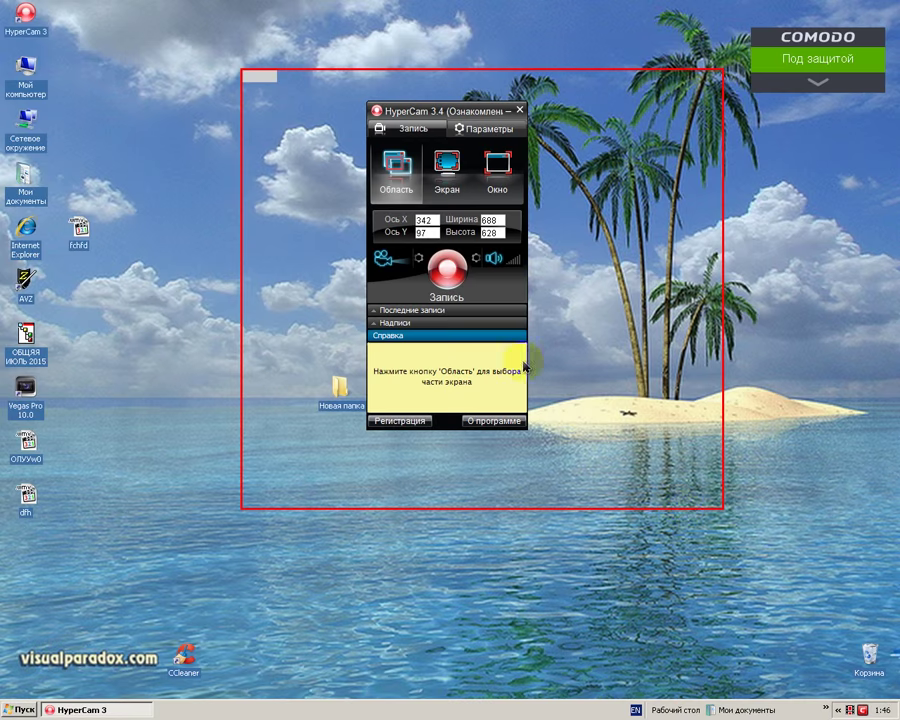
Resize the recording frame to start at X 0, Y 137, with a width of about 1028 and a height of about 776 pixels.
drag(240, 68, 2, 58)
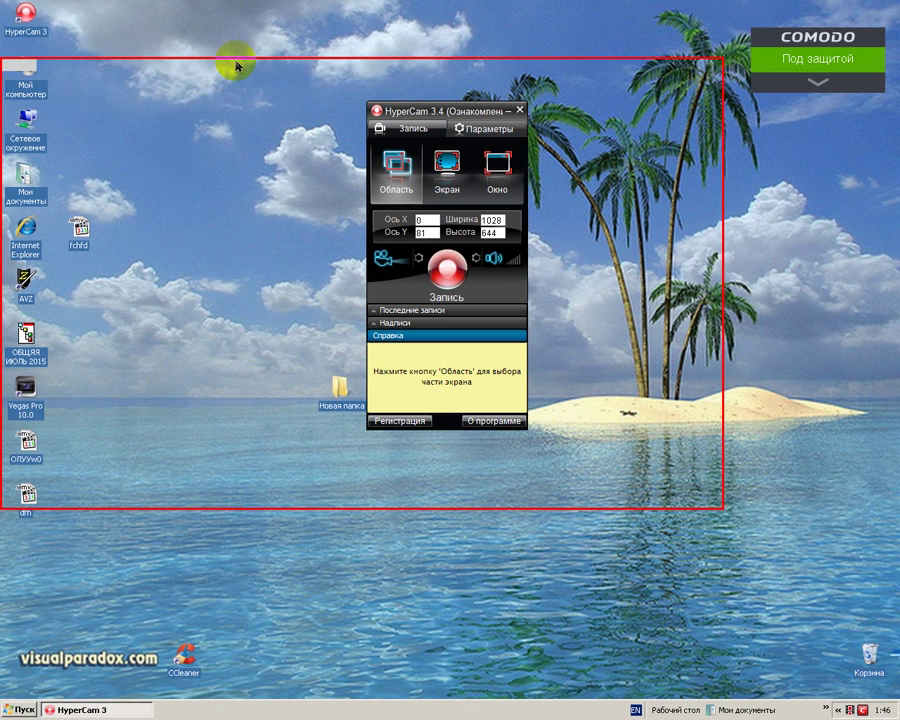
drag(236, 58, 238, 97)
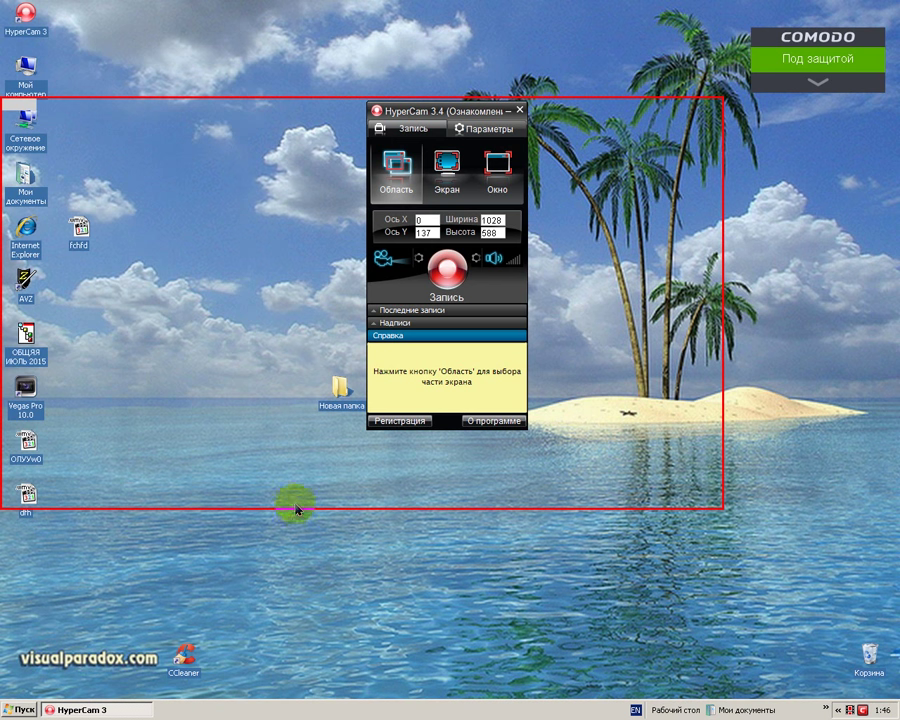
drag(295, 508, 298, 640)
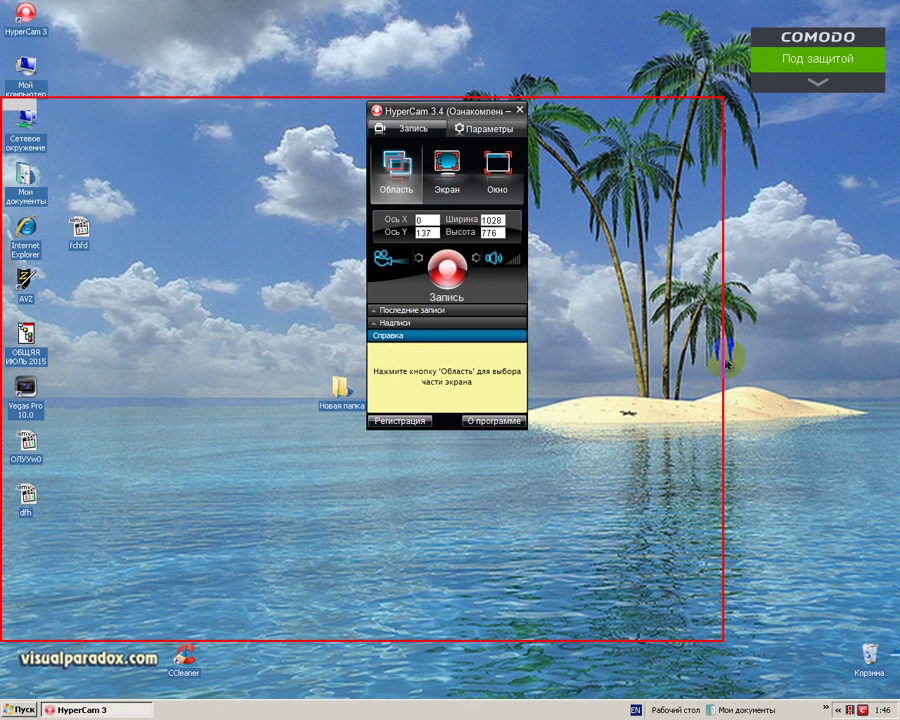
Adjust the frame's vertical sides so the recording area starts at about X 238 and is about 840 pixels wide.
drag(722, 357, 553, 373)
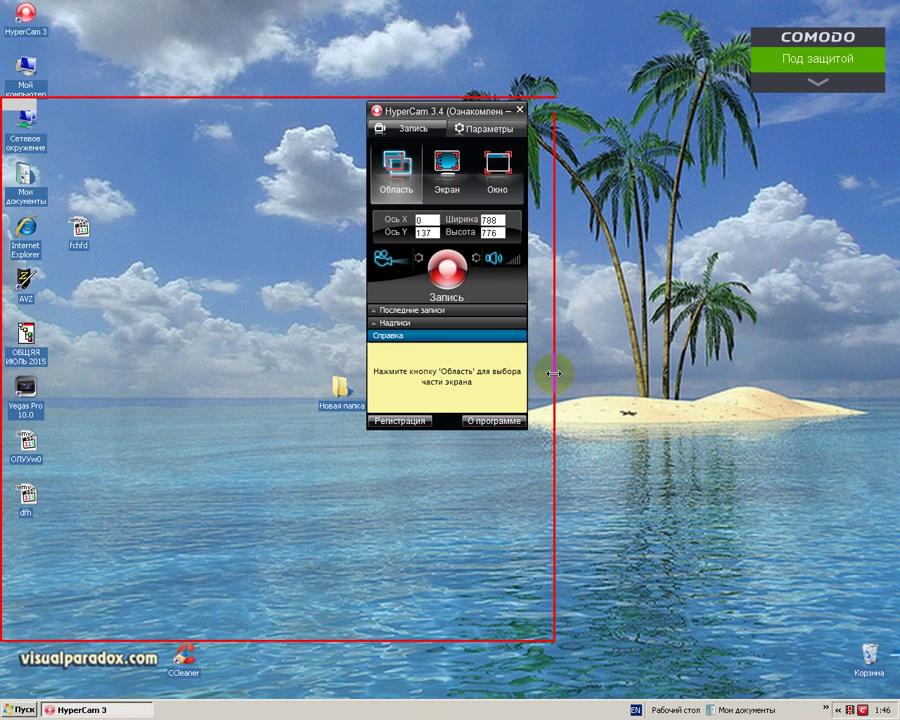
drag(4, 258, 168, 276)
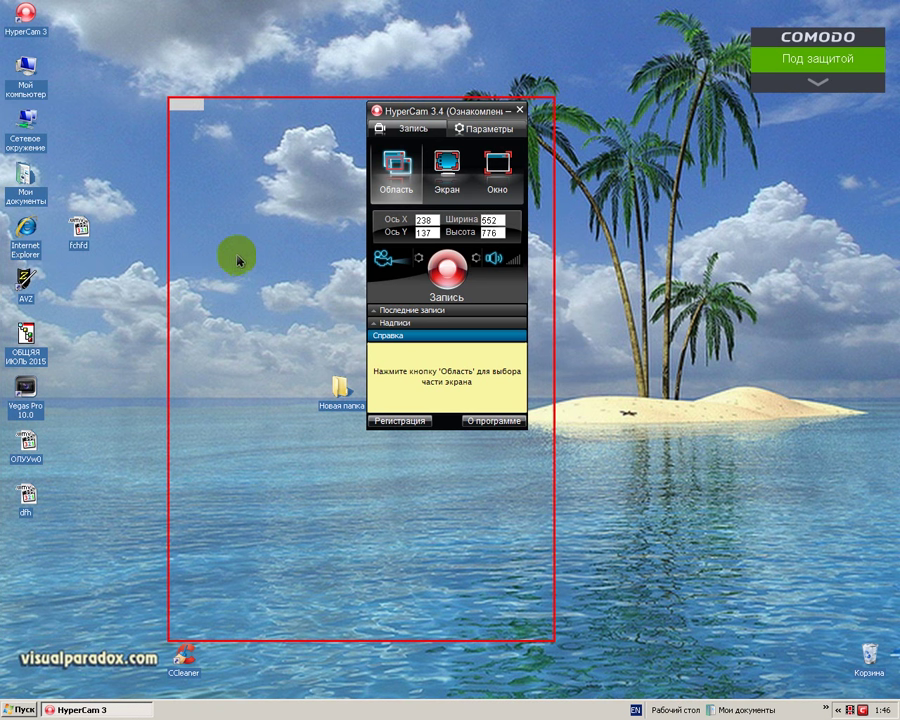
key(alt+shift)
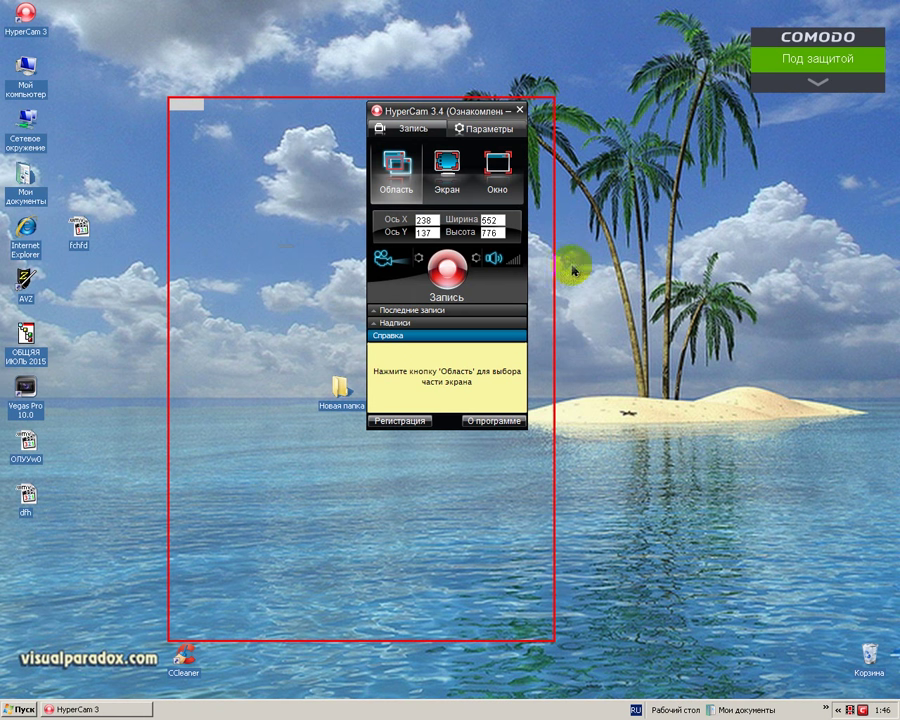
drag(554, 279, 758, 283)
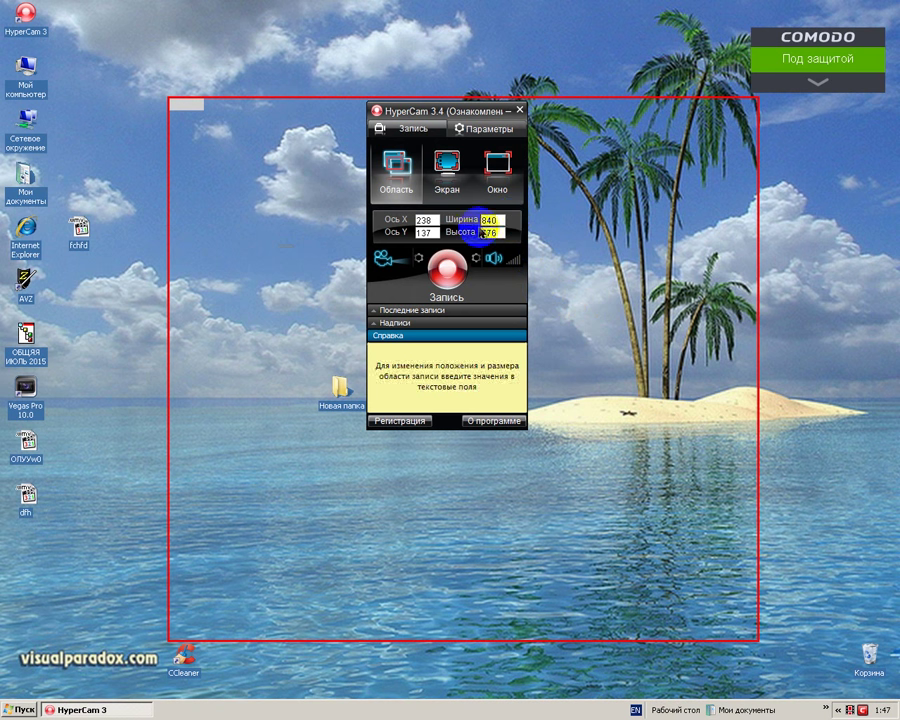
Start recording the selected area and shift the recording frame across the desktop with the pointer.
click(448, 279)
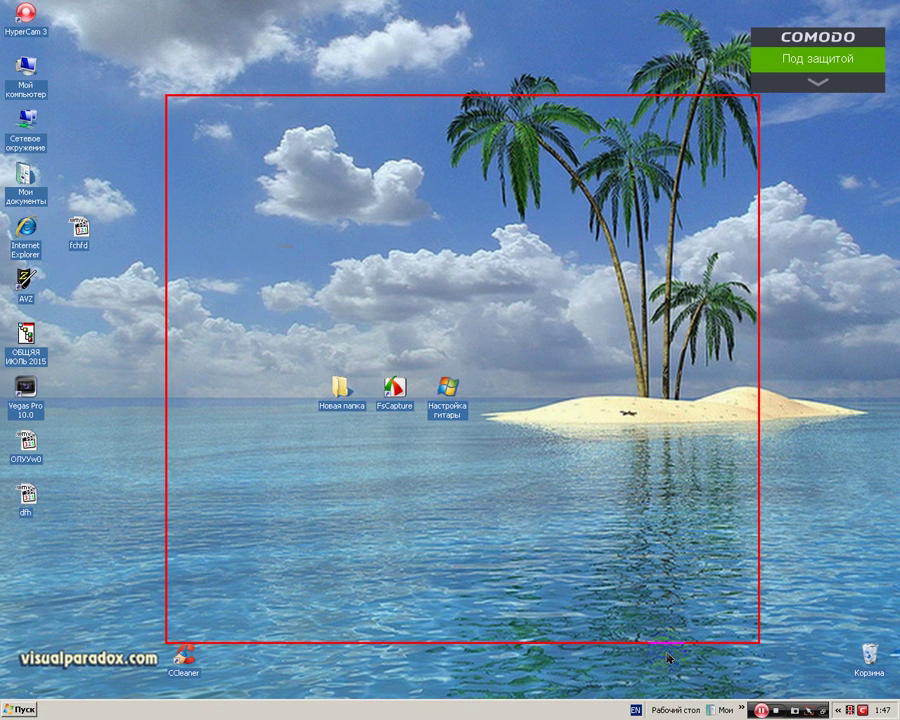
click(760, 709)
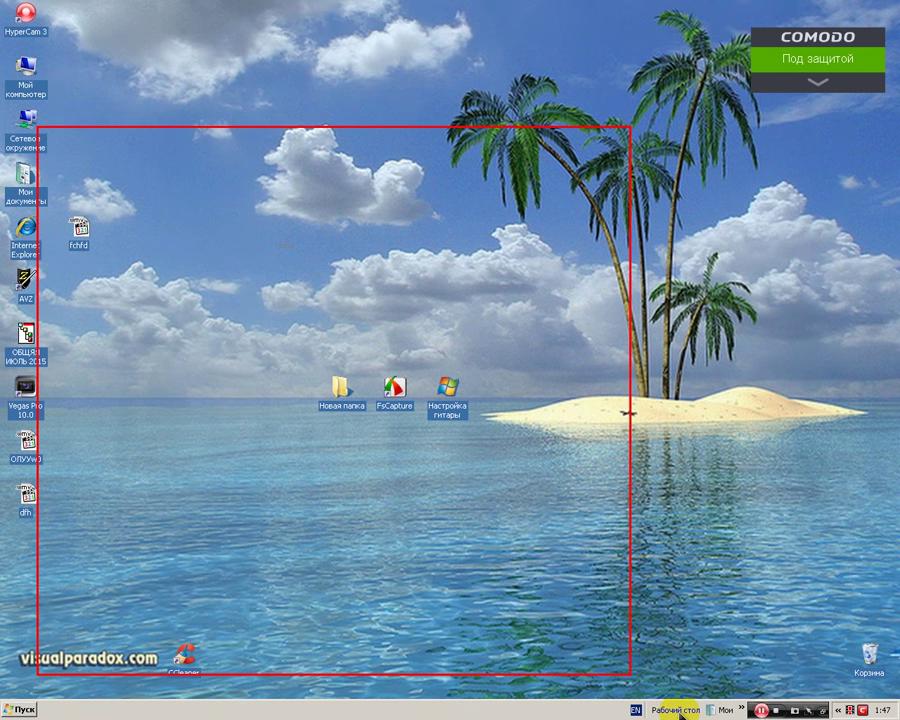
key(alt+shift)
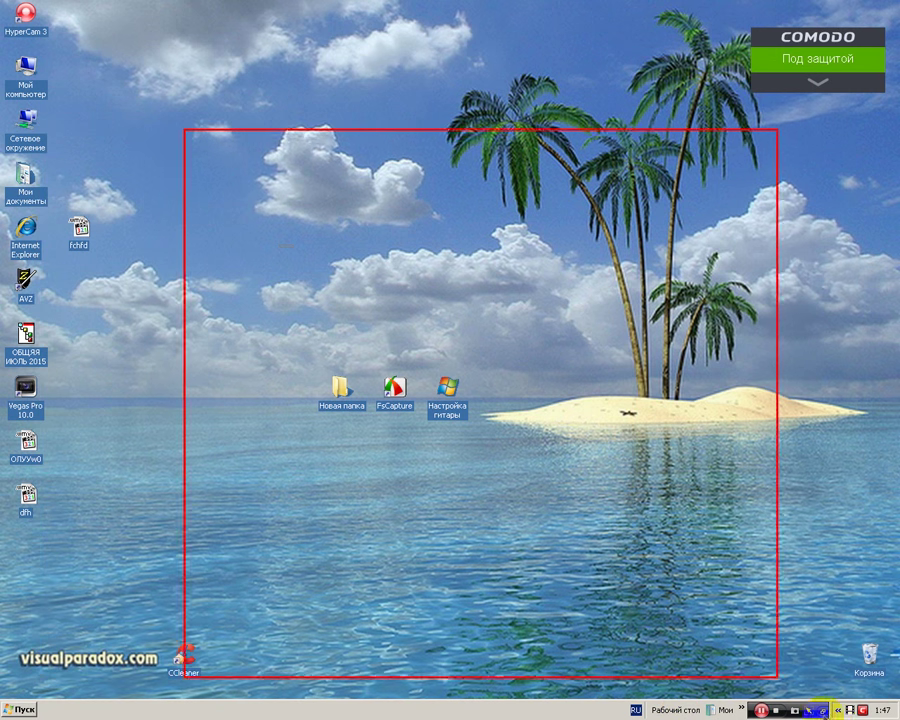
key(alt+shift)
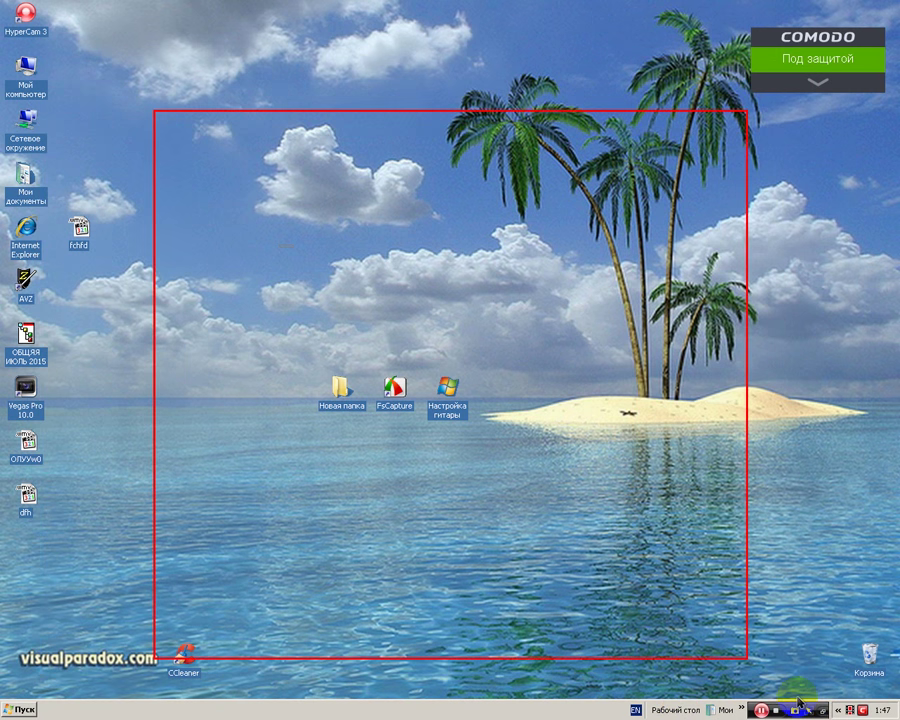